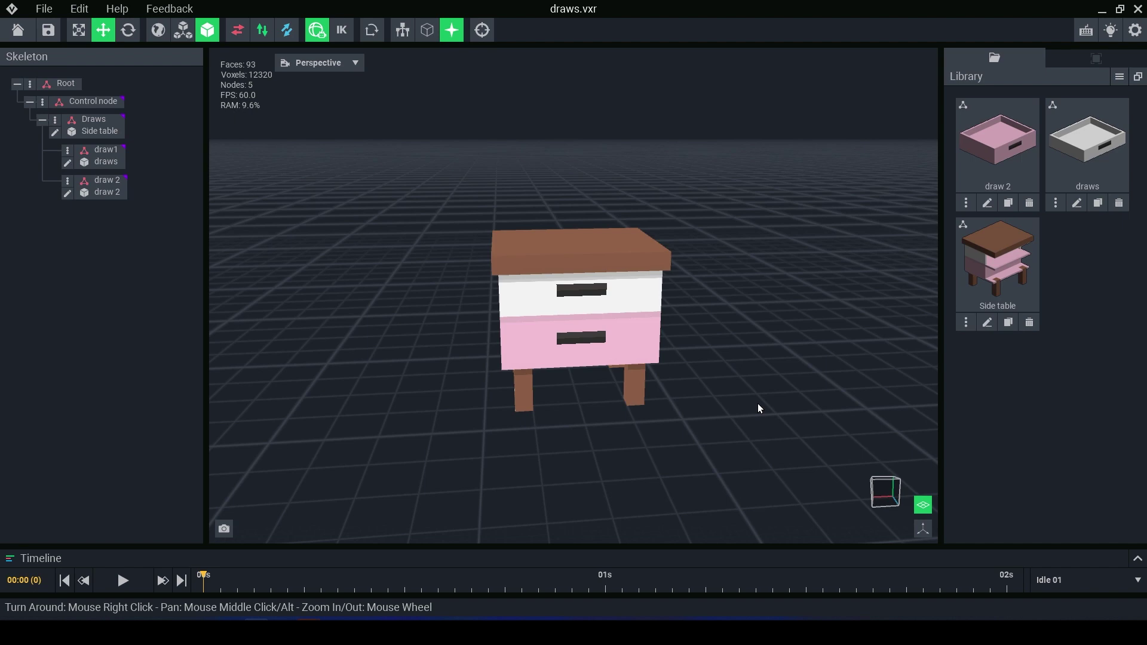
Orbit around the pink-and-white drawer unit, then reach the File export options.
mouse_move(757, 408)
right_mouse_down()
mouse_move(573, 384)
mouse_move(592, 394)
right_mouse_up()
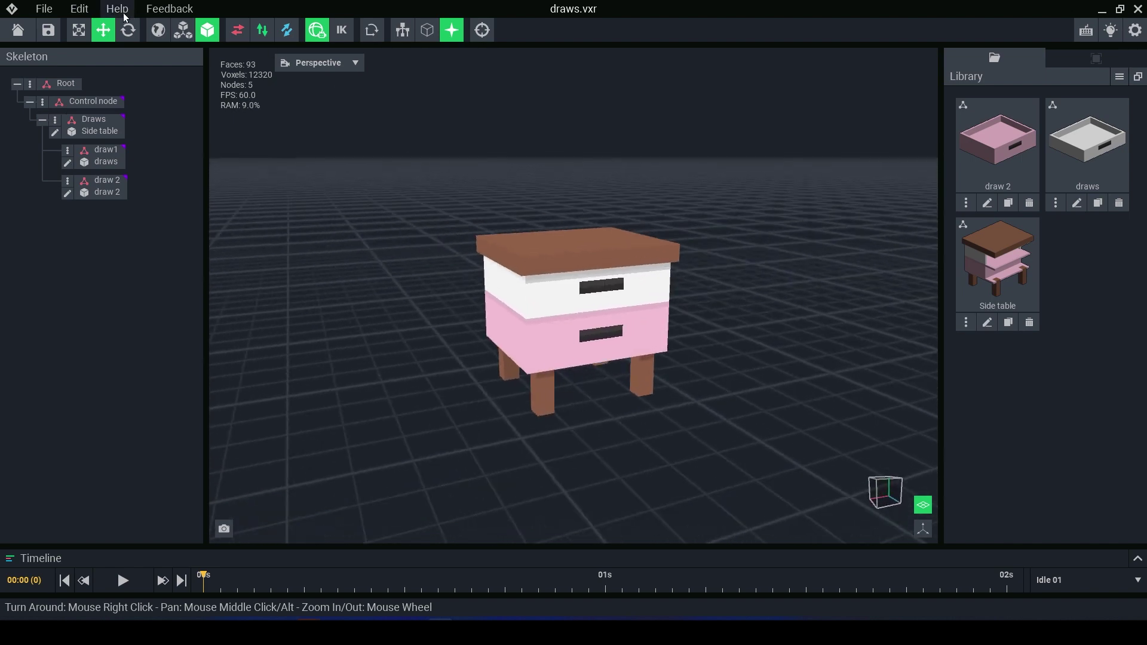
left_click(43, 9)
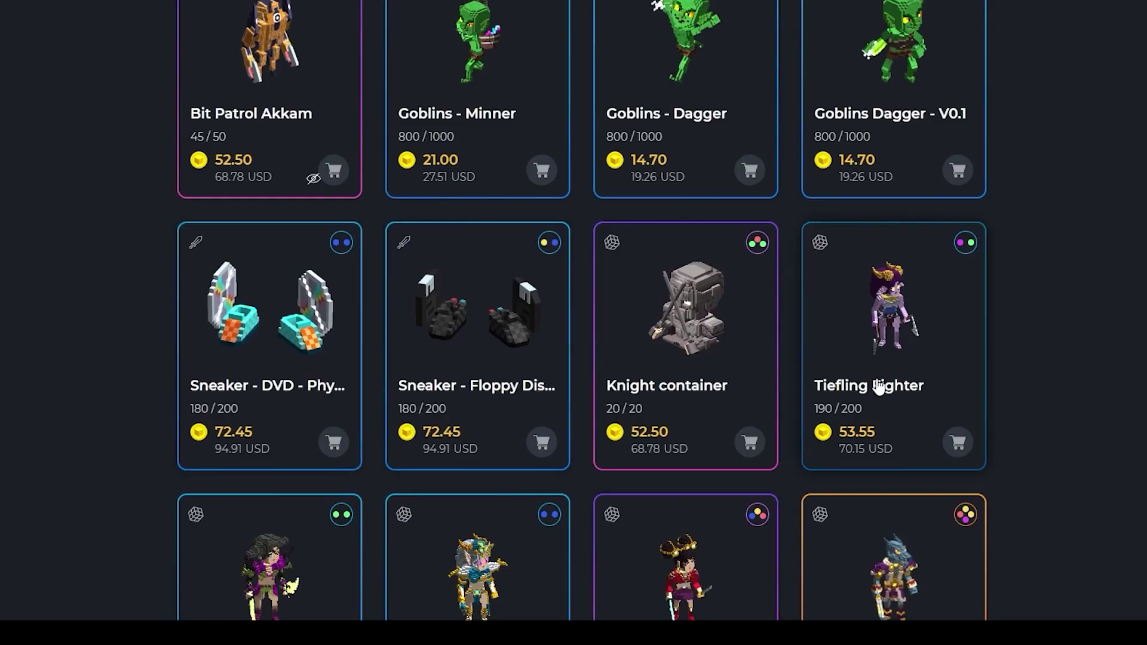
scroll(304, 381, "down", 3)
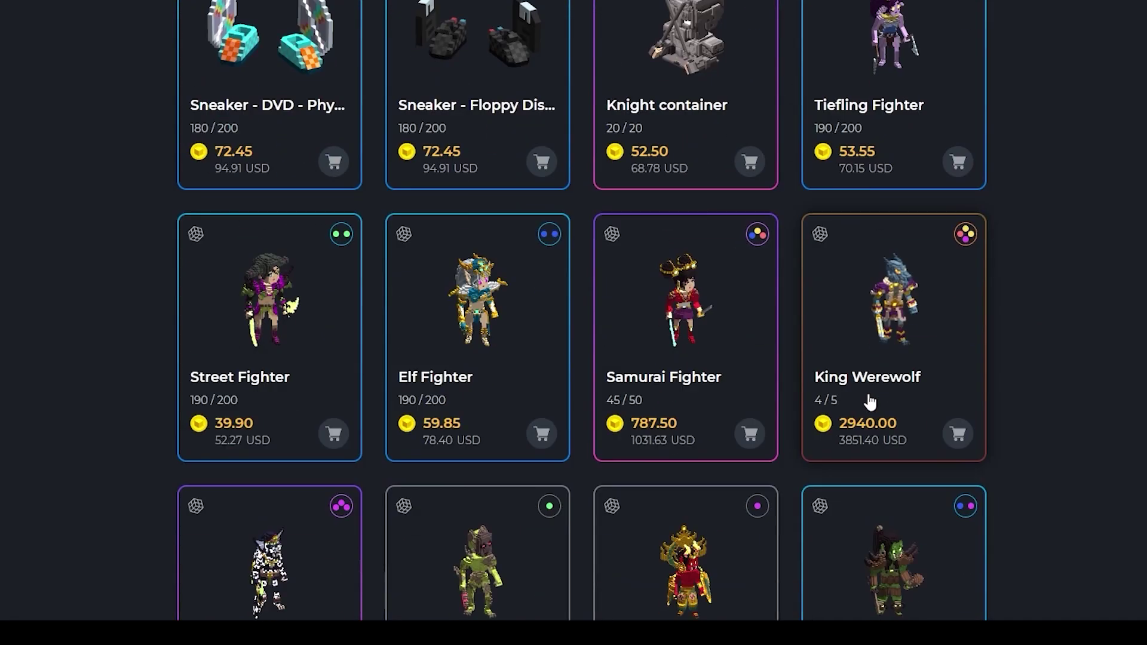
scroll(233, 456, "down", 3)
scroll(234, 455, "down", 1)
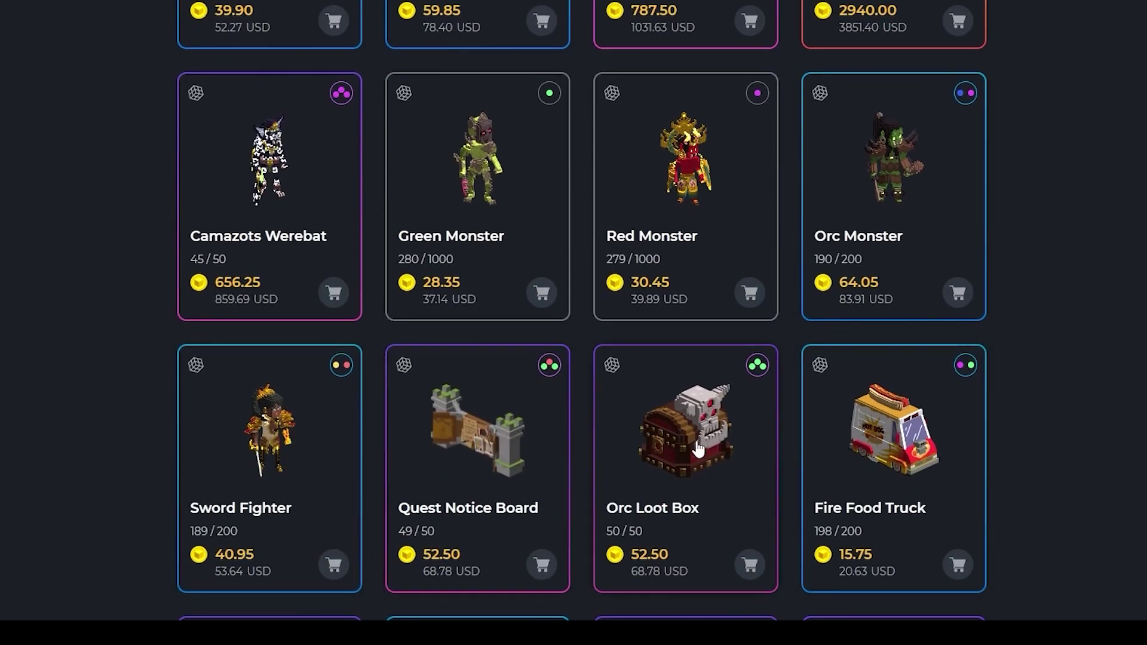
scroll(193, 461, "down", 3)
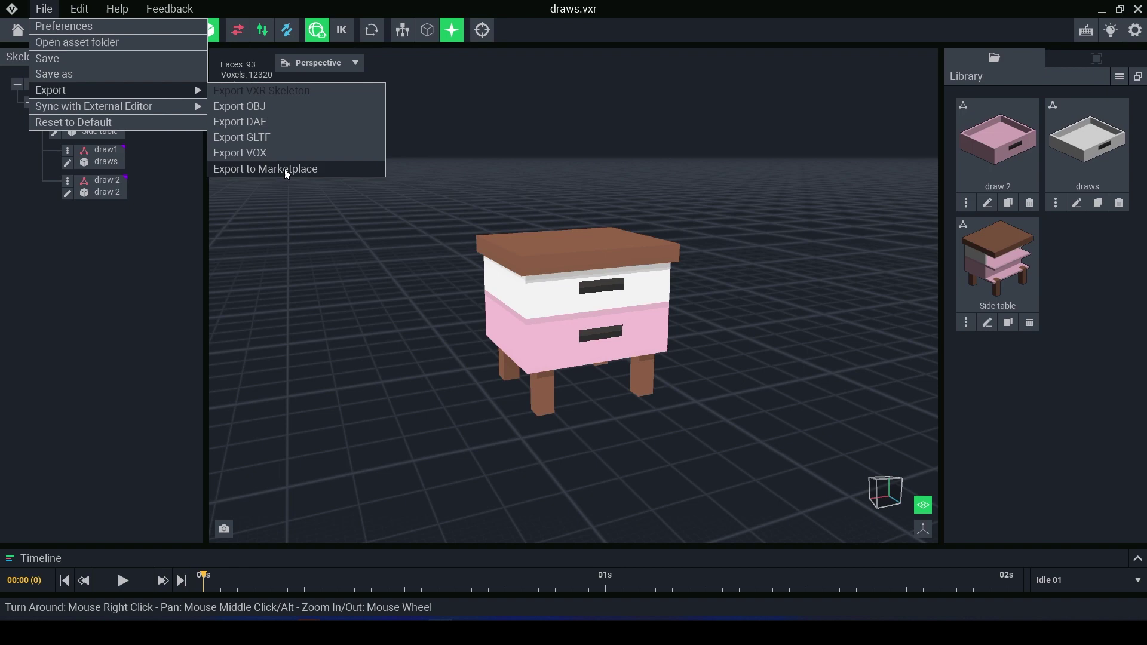
Export to Marketplace with Idle 01 default animation and the second view as thumbnail.
left_click(283, 170)
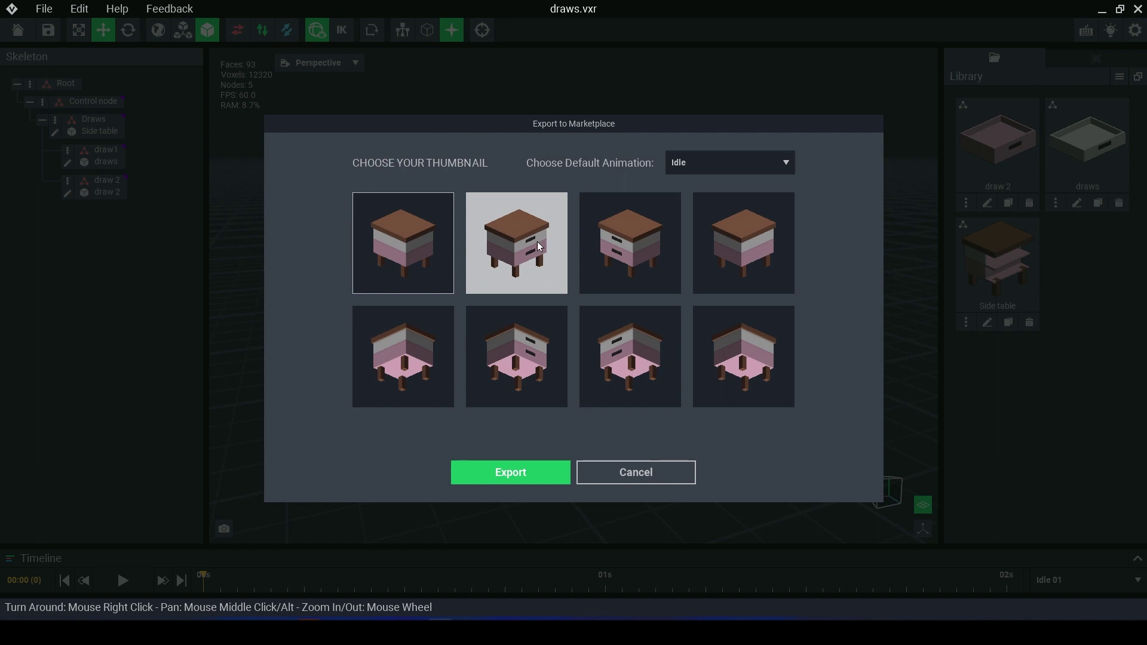
left_click(722, 163)
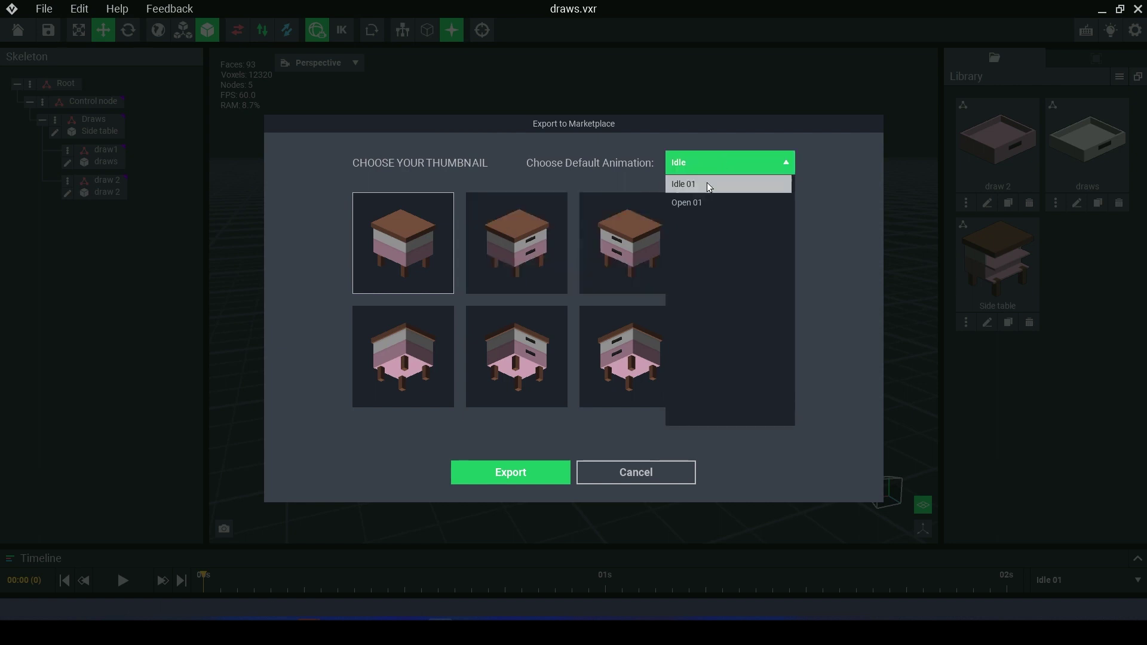
left_click(708, 182)
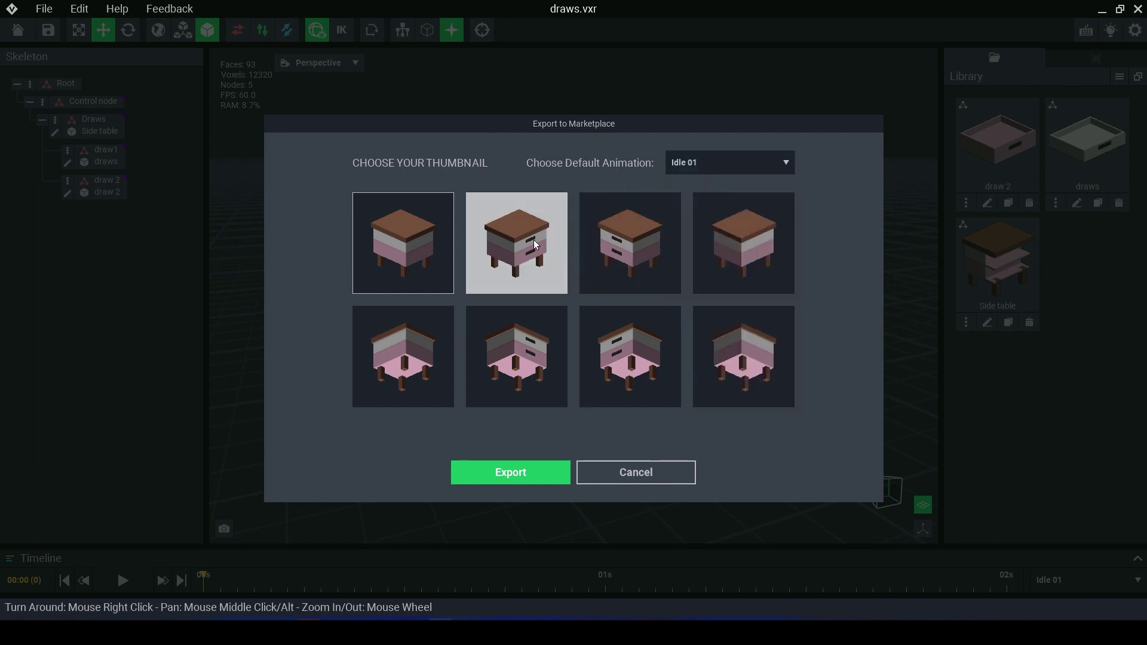
left_click(516, 242)
left_click(521, 470)
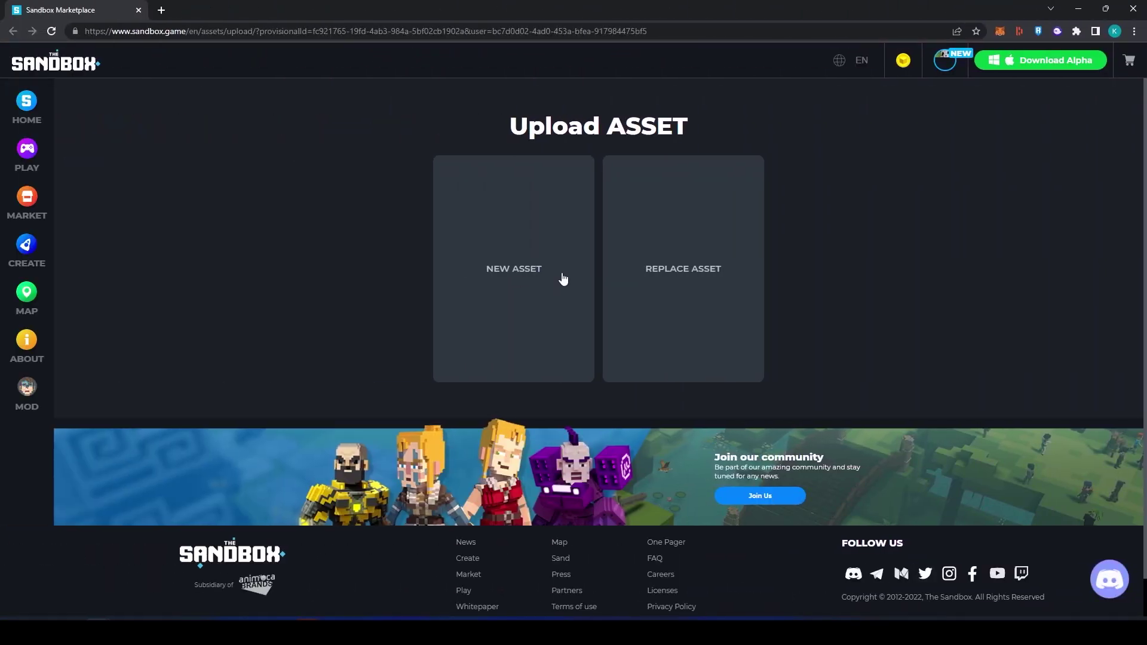
Start a new asset and name it Pink Draws with description 'Lovely pink and white draws'.
left_click(564, 279)
double_click(698, 270)
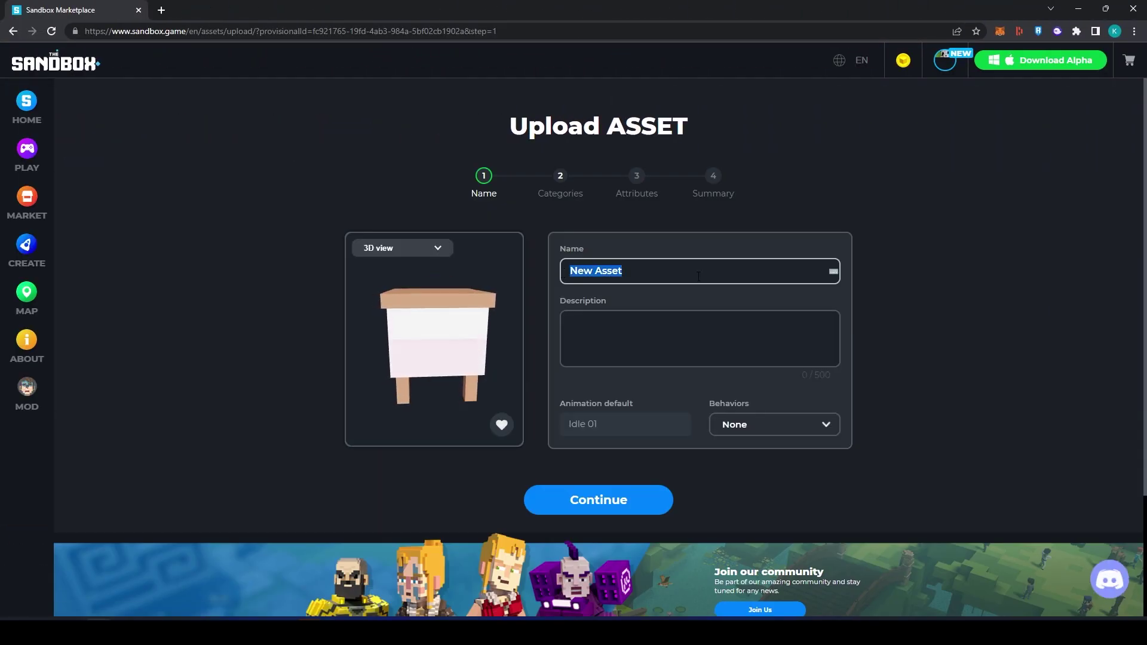
type("Pink Draws")
left_click(650, 348)
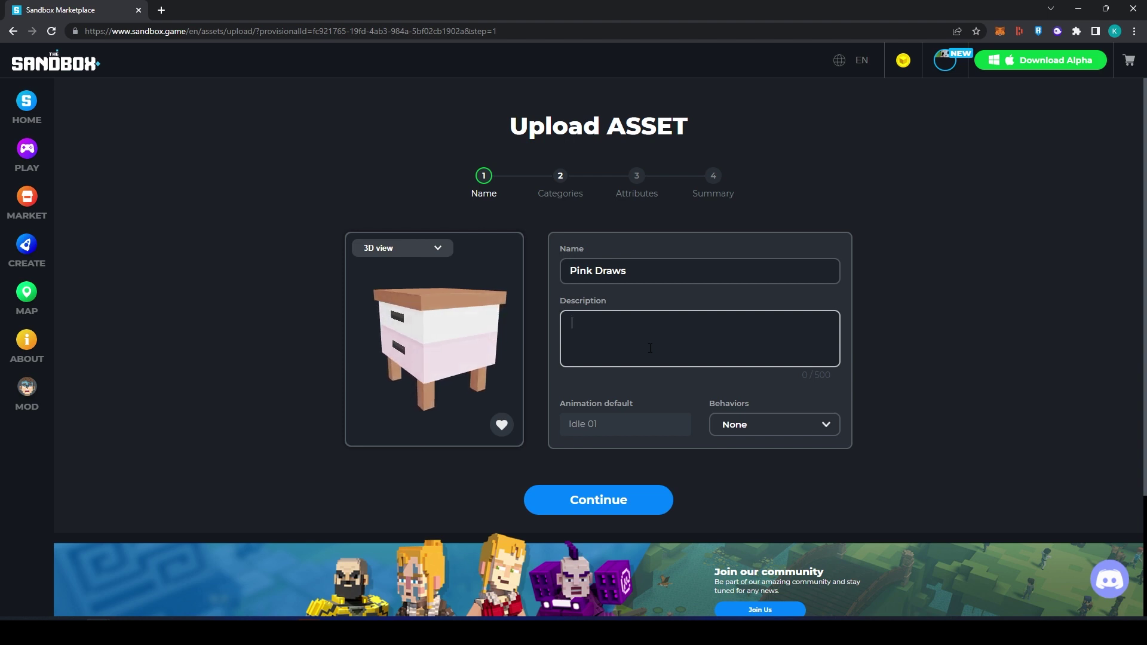
type("Lovely pink and white draws.")
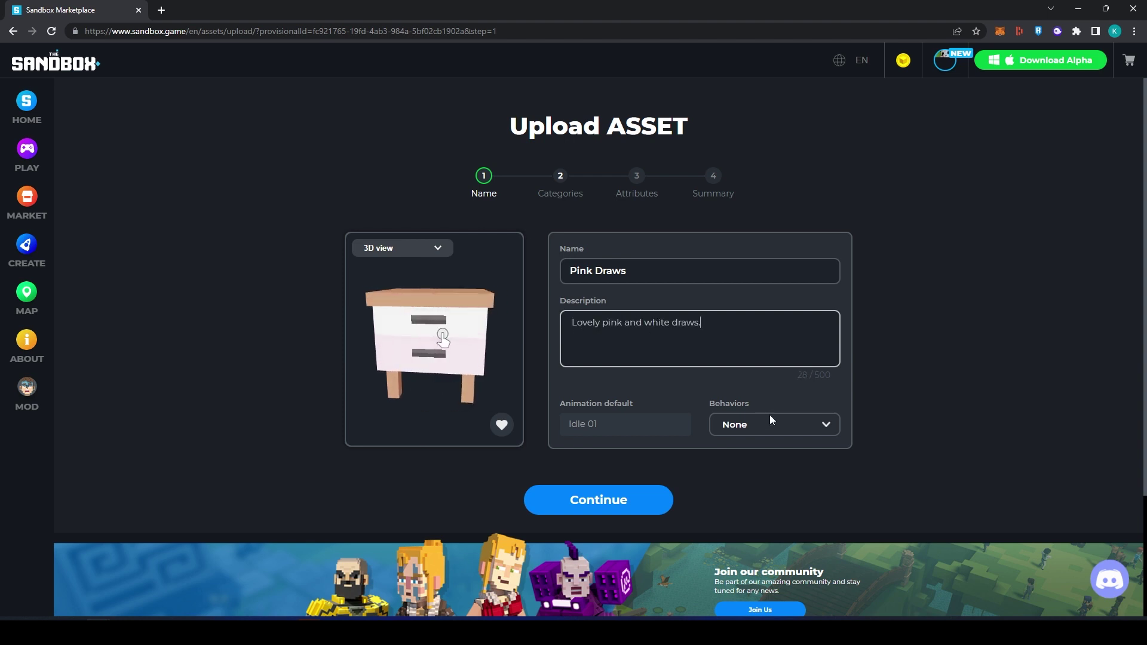
Keep Behaviors set to None and continue to the Categories step.
left_click(770, 421)
left_click(772, 424)
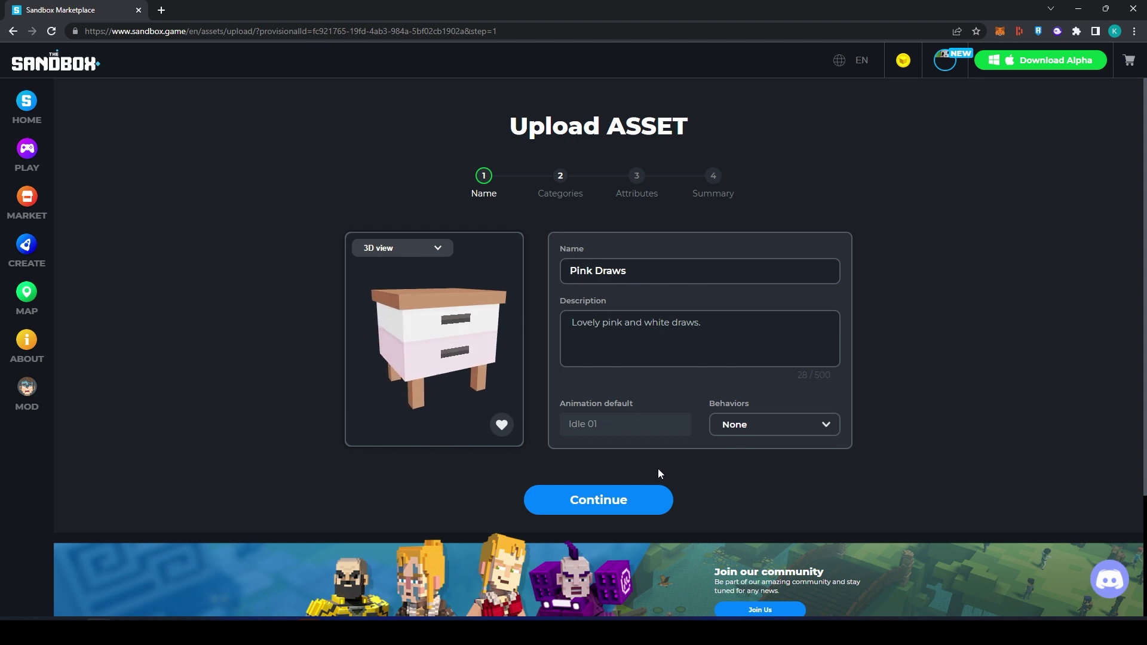
left_click(634, 506)
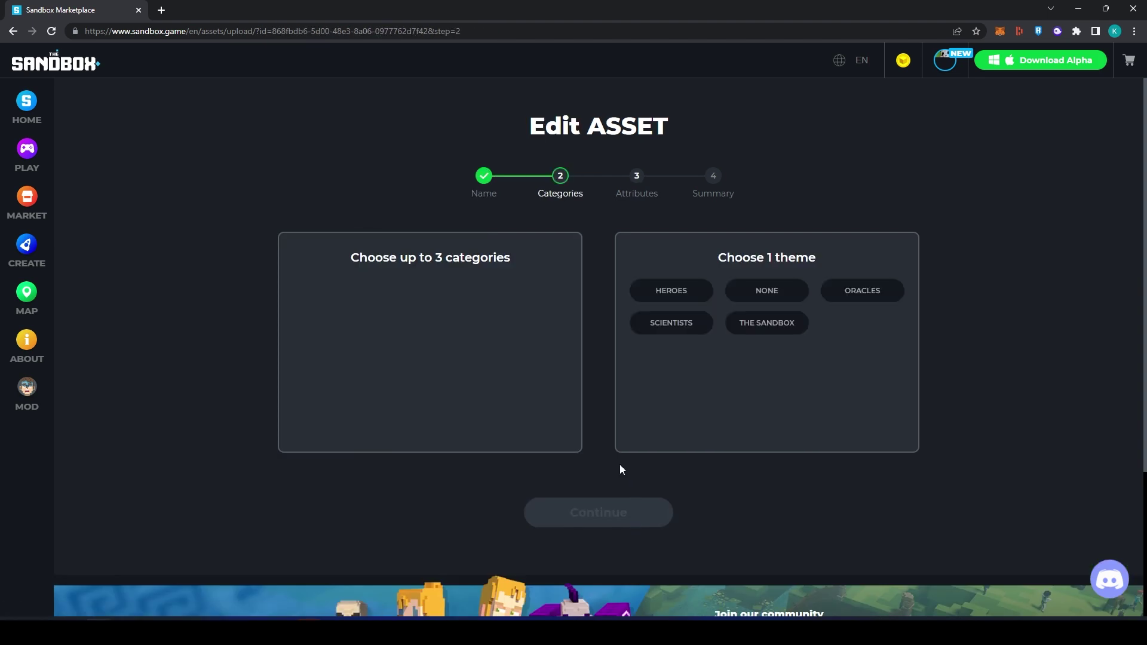
Tag the asset as BUILDING (Furniture) with THE SANDBOX theme and continue to Attributes.
left_click(335, 294)
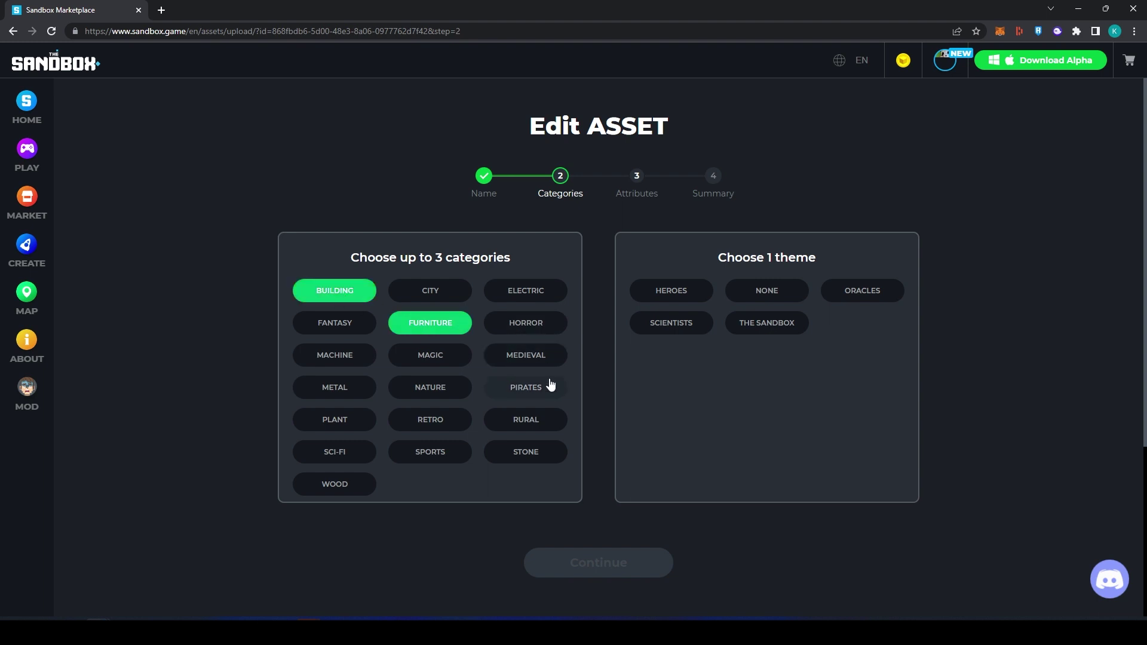
left_click(728, 324)
left_click(627, 561)
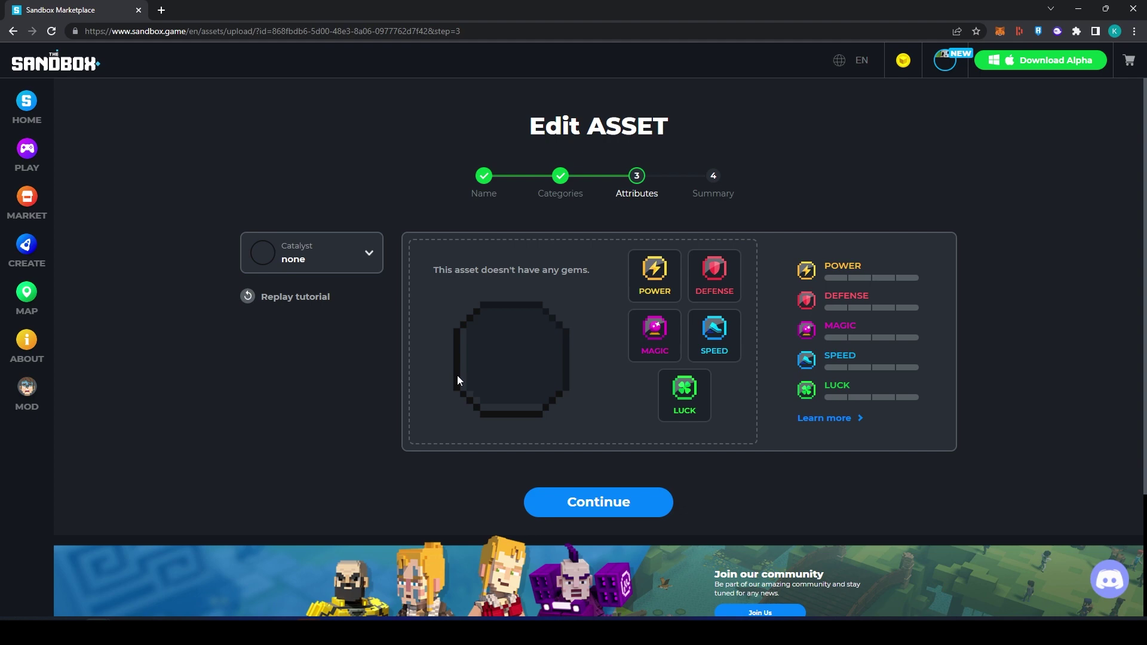
Reach the Summary and save Pink Draws as a private draft.
left_click(597, 502)
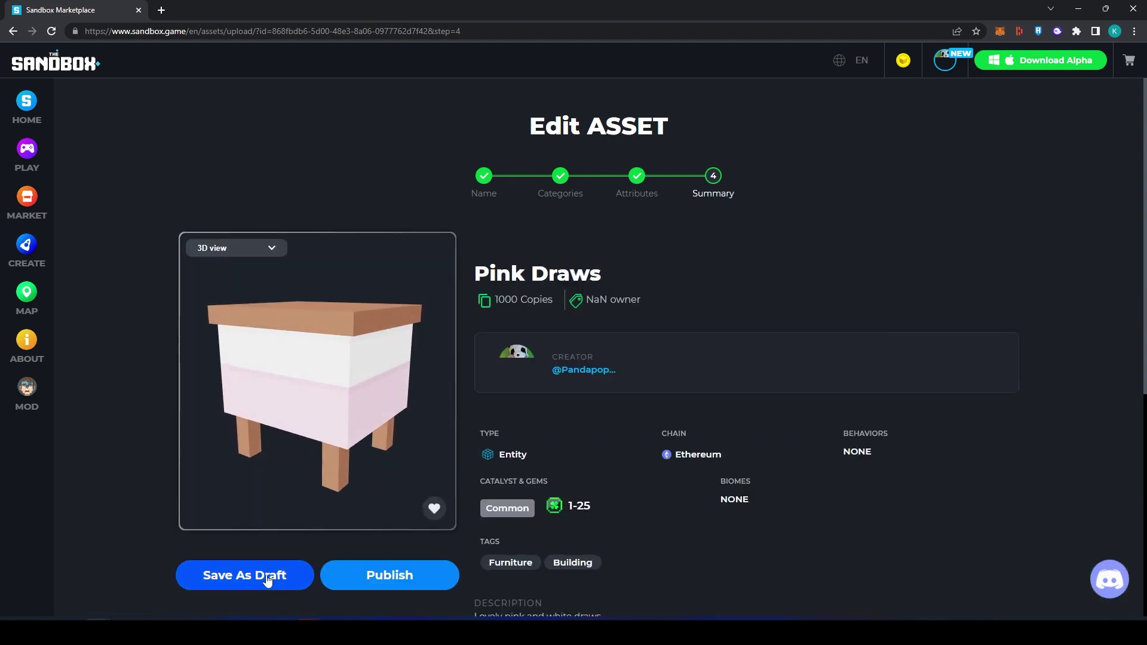
scroll(516, 517, "down", 4)
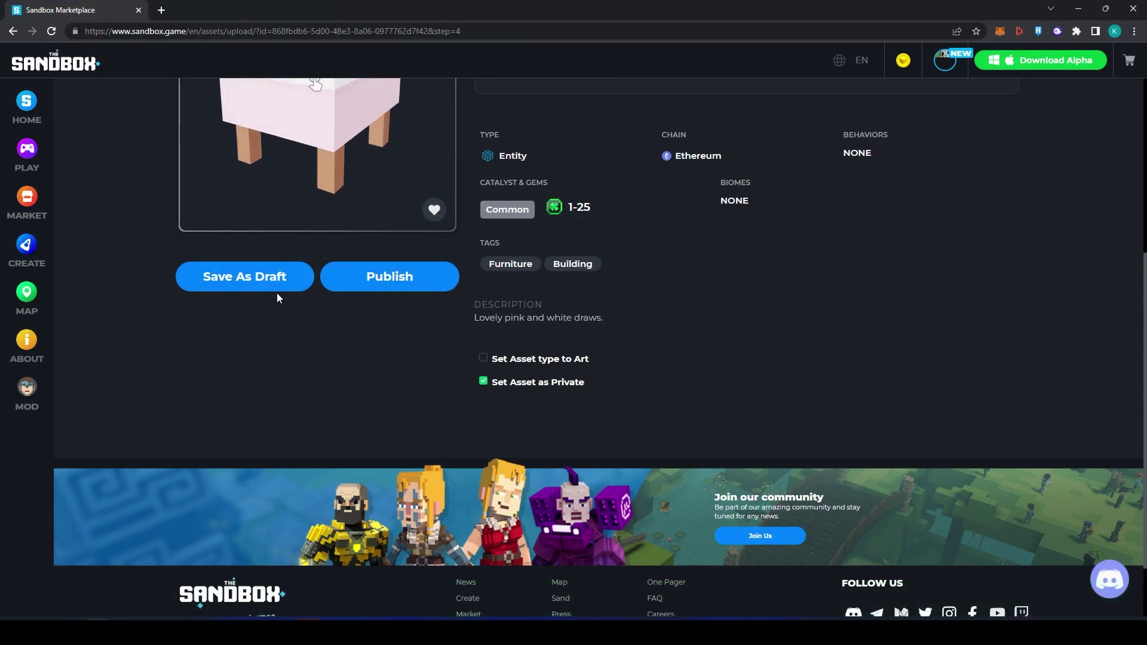
scroll(277, 293, "up", 2)
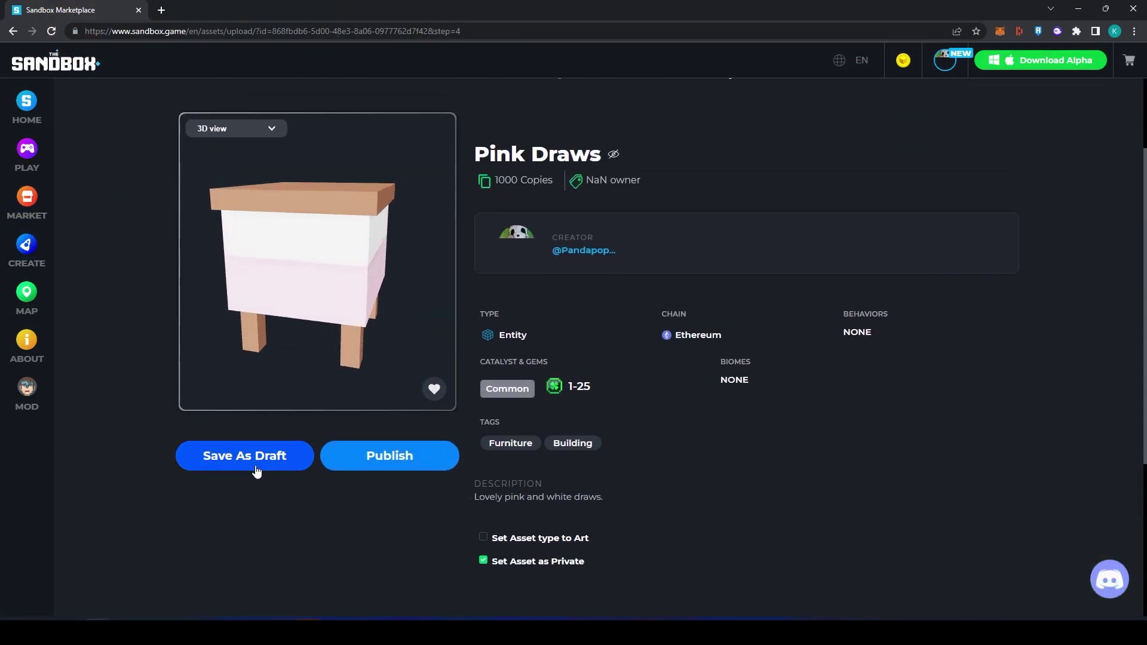
left_click(256, 465)
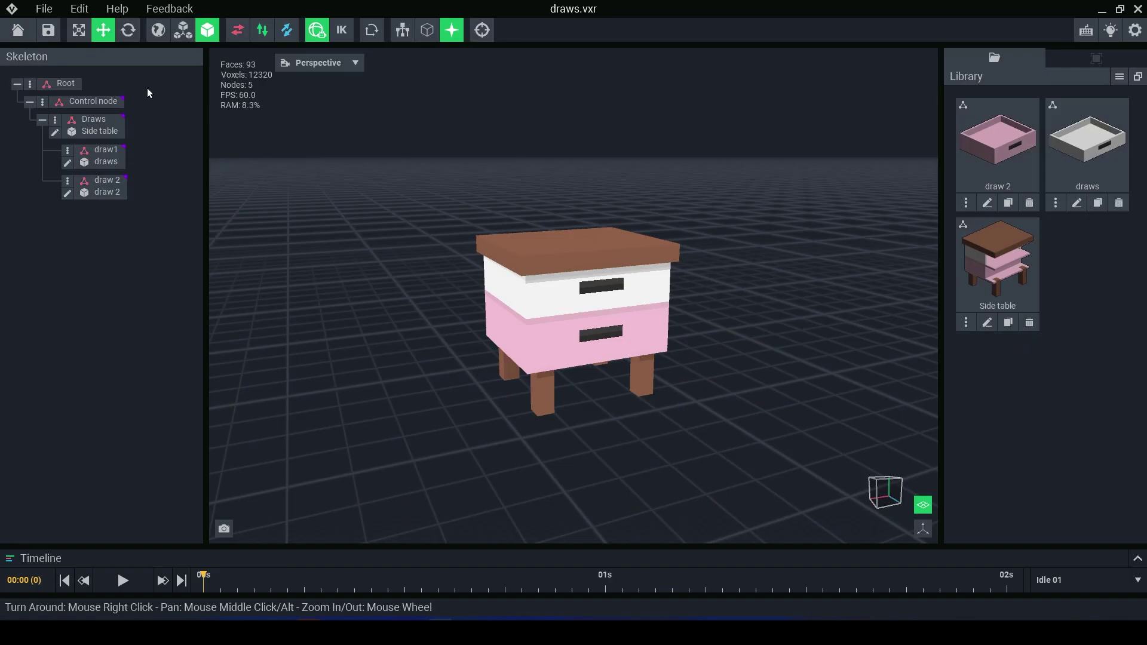
Export the drawer unit to the marketplace again from VoxEdit.
left_click(44, 9)
mouse_move(94, 105)
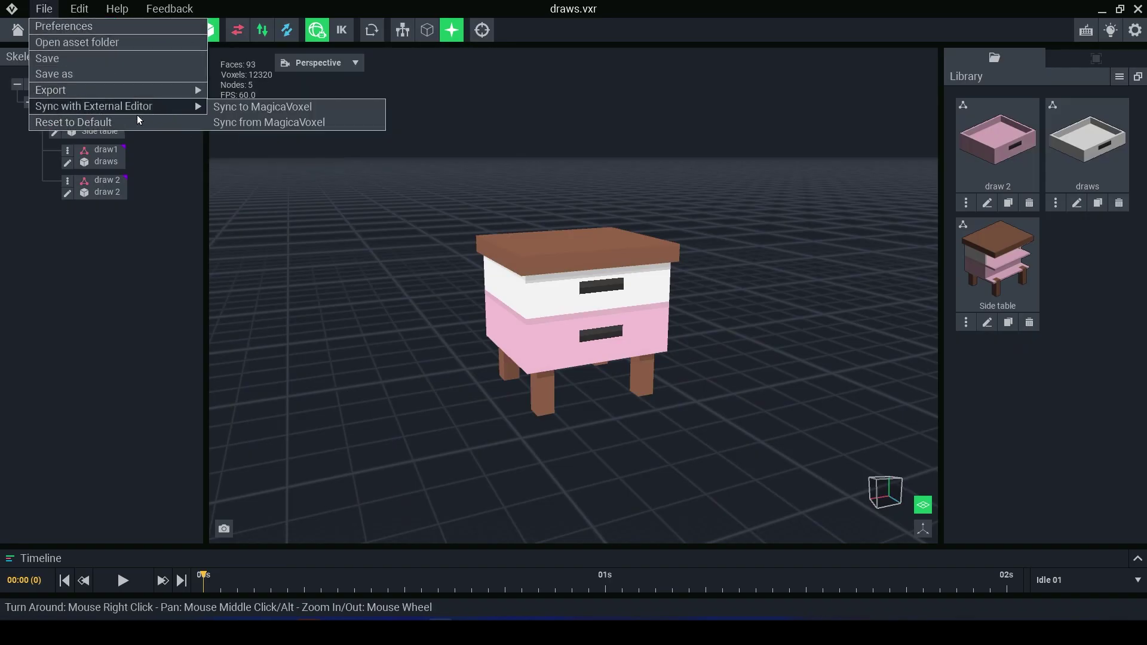
mouse_move(50, 89)
left_click(278, 167)
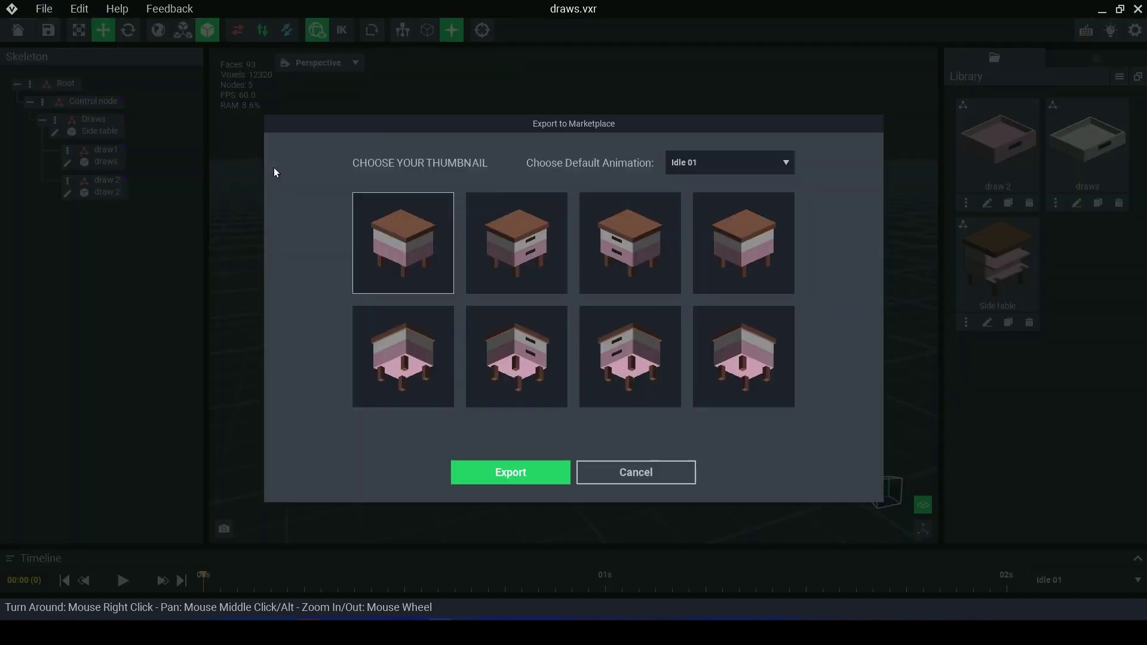
left_click(512, 471)
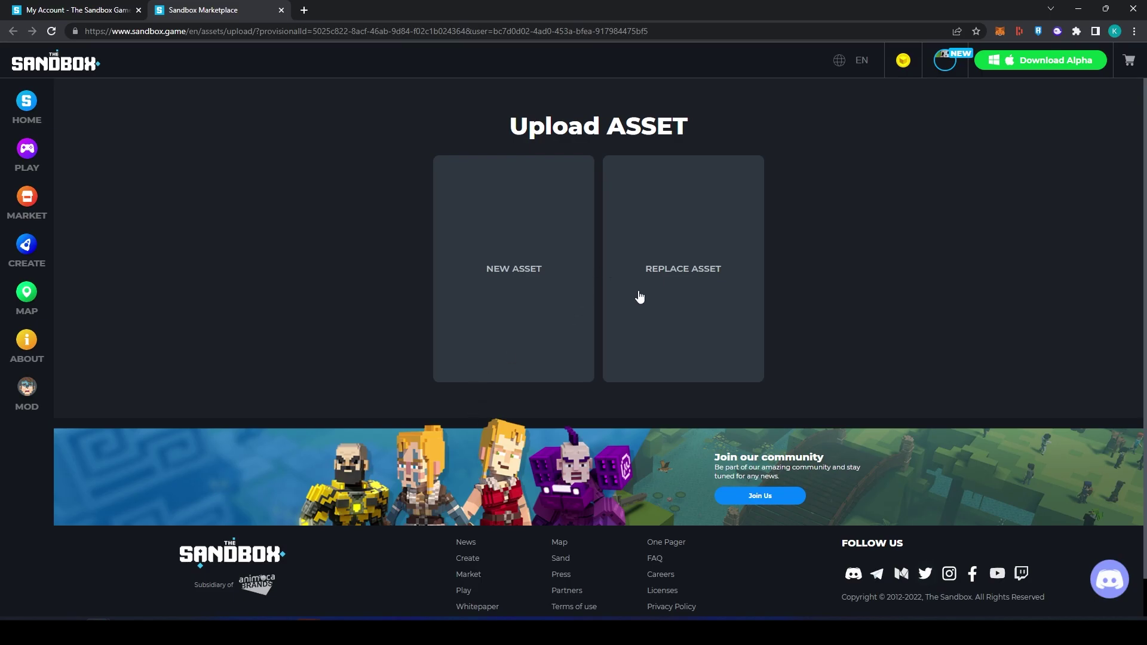
Choose Replace Asset, search for 'draw' and select the Pink Draws draft to edit.
left_click(665, 282)
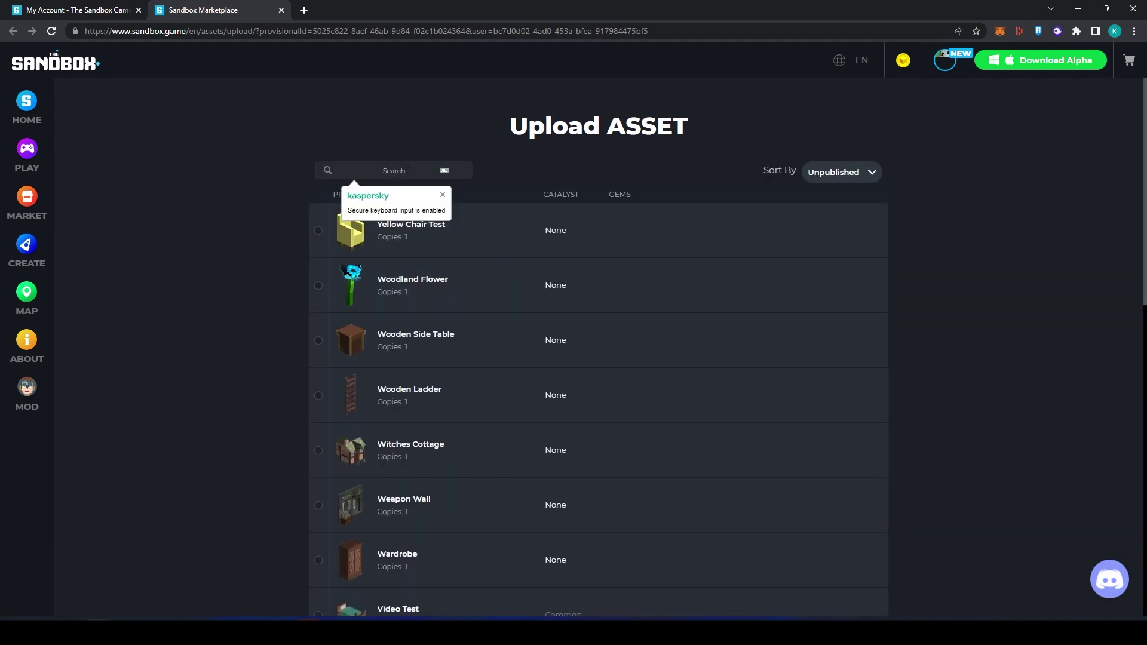
type("draw")
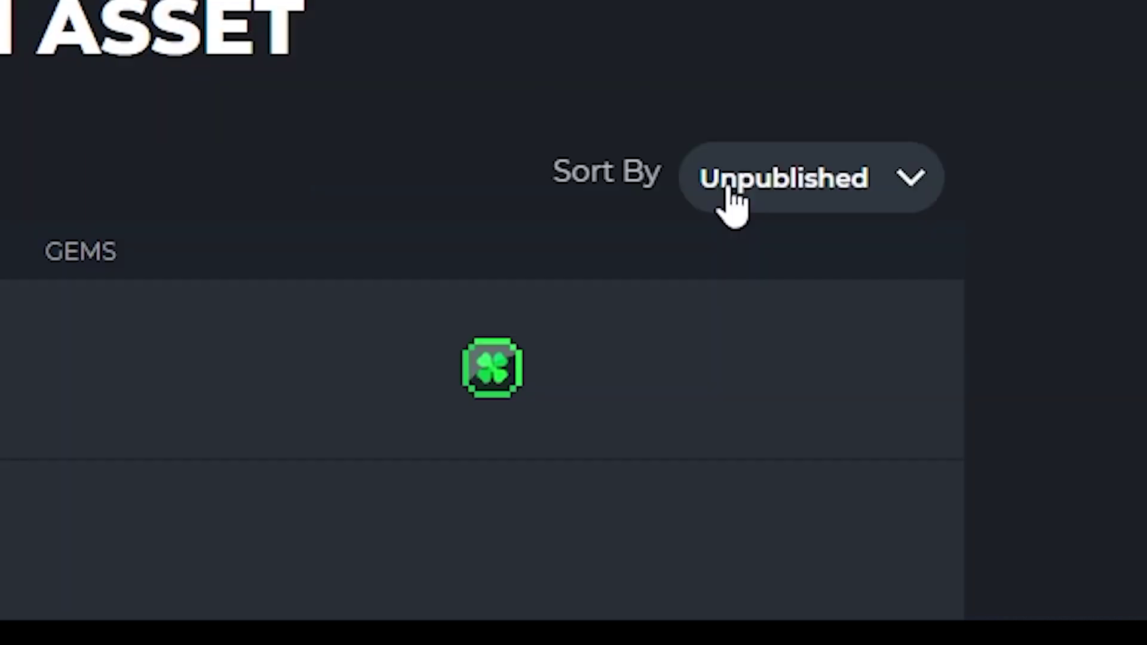
left_click(740, 205)
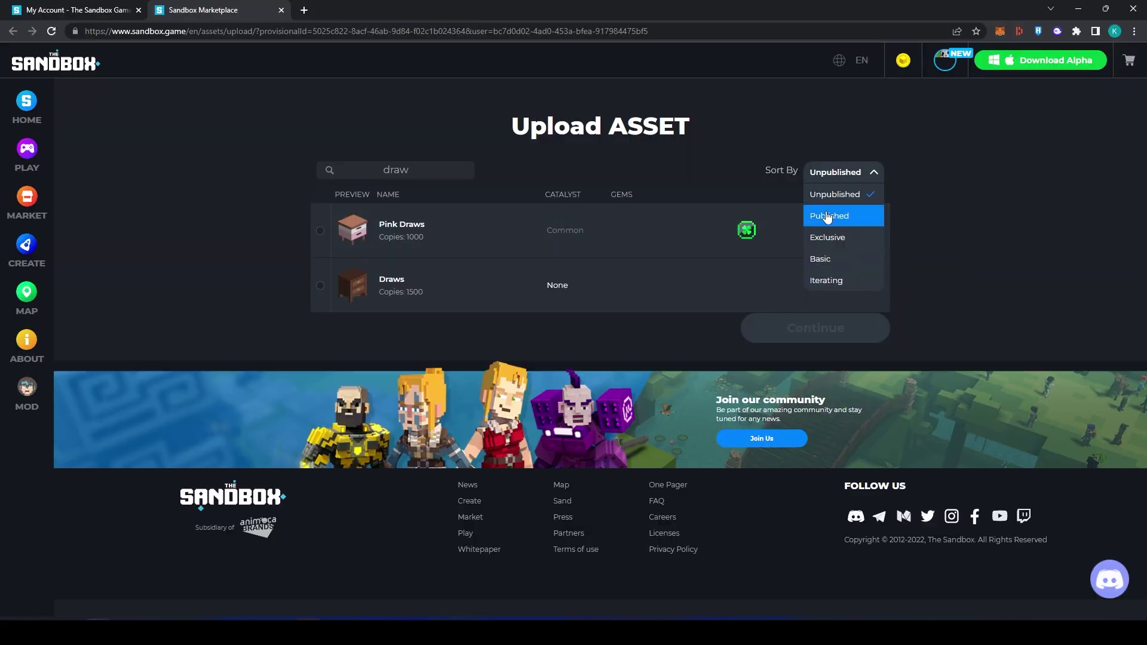
left_click(321, 232)
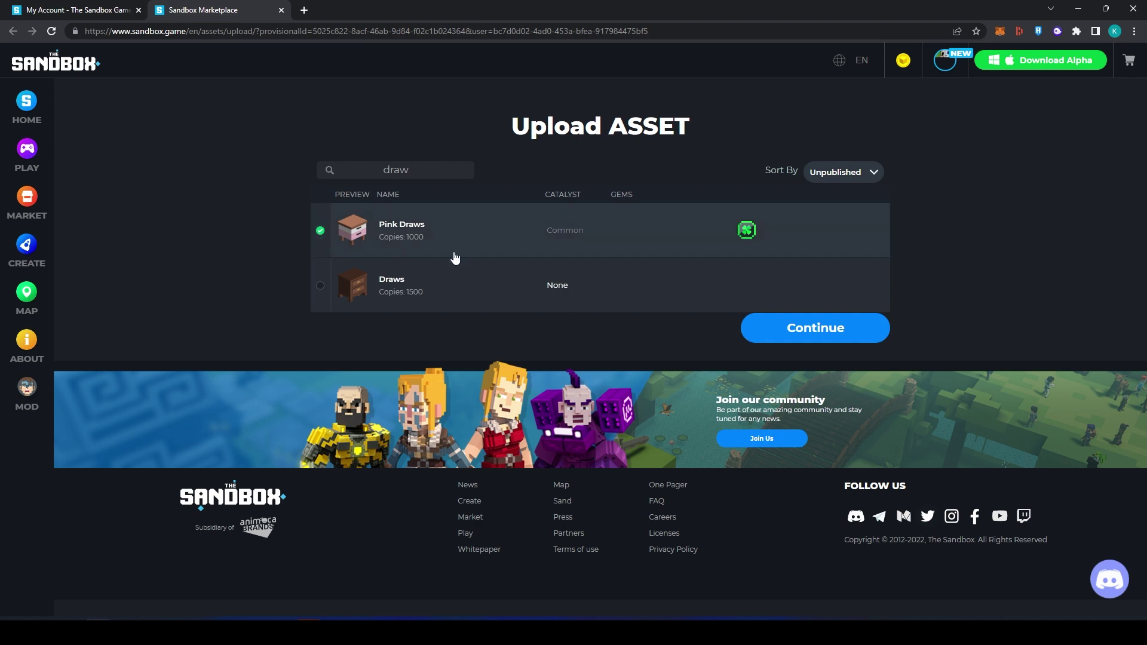
left_click(798, 340)
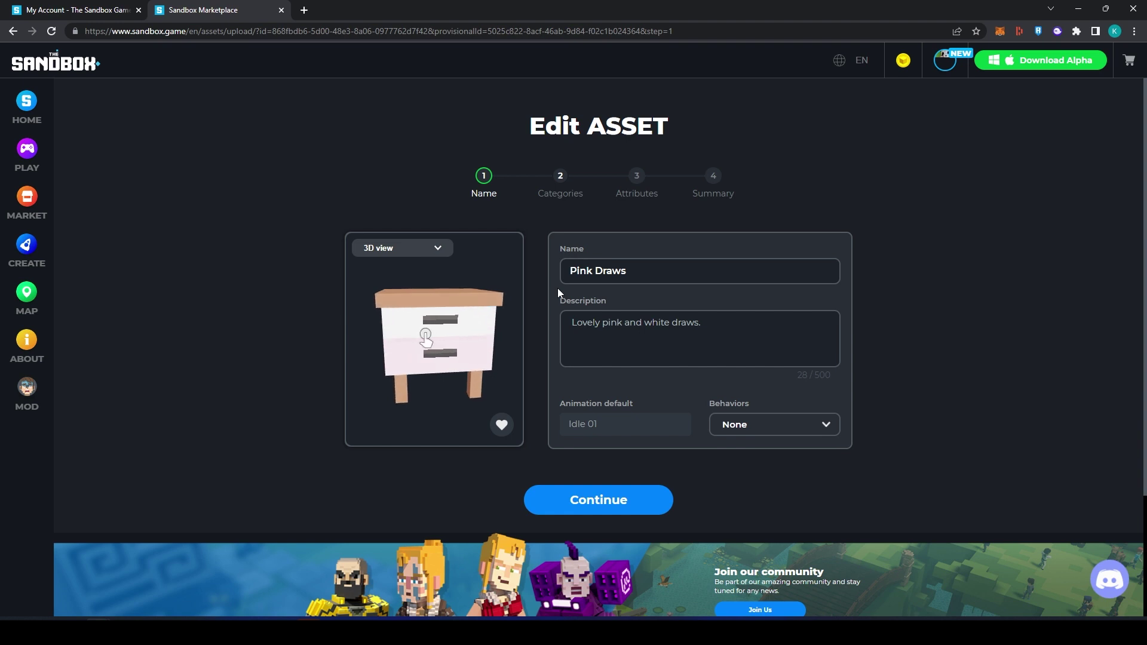
Jump straight to step 4 Summary of the Pink Draws edit.
left_click(713, 176)
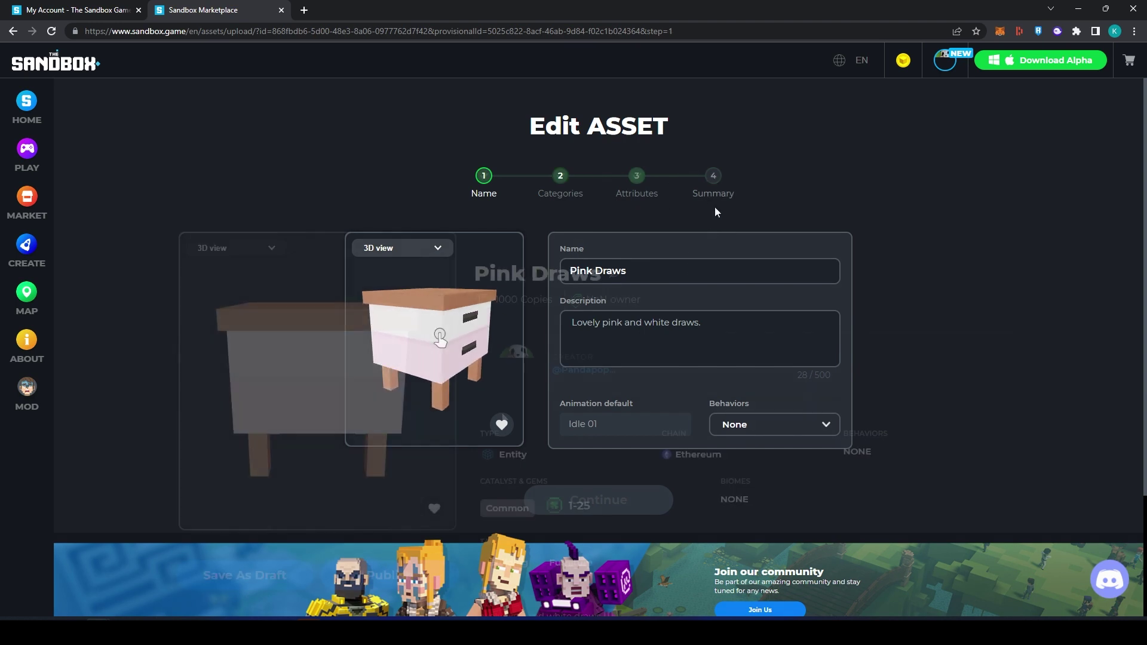